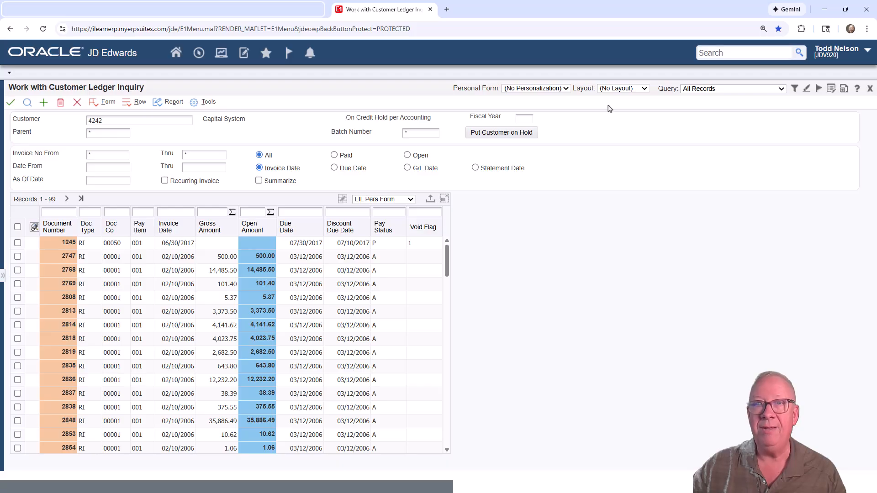
{"action": "left_click", "coordinate": [644, 90]}
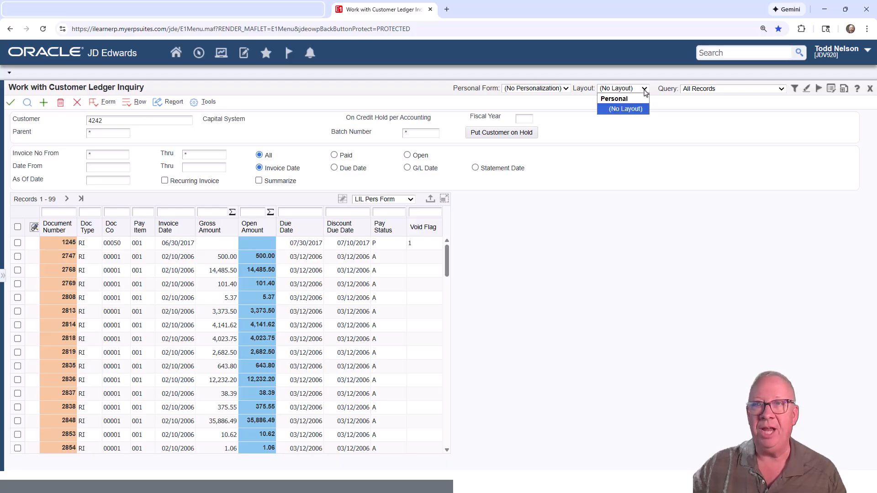
{"action": "left_click", "coordinate": [645, 90]}
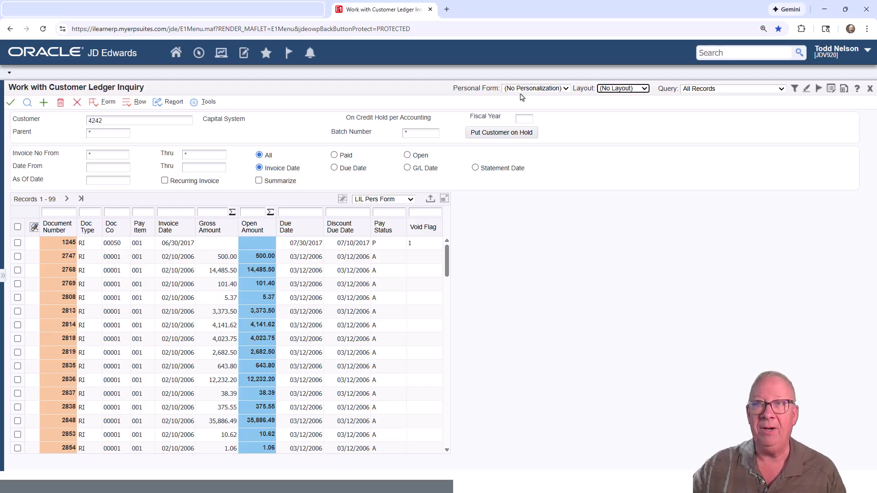
{"action": "left_click", "coordinate": [549, 102]}
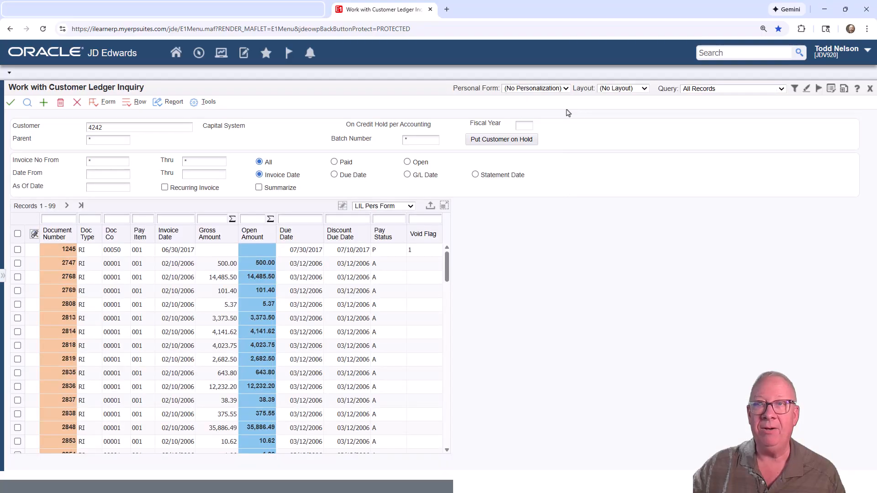
- Apply the LIL Form Narrow personal form to the Customer Ledger Inquiry
{"action": "left_click", "coordinate": [566, 90]}
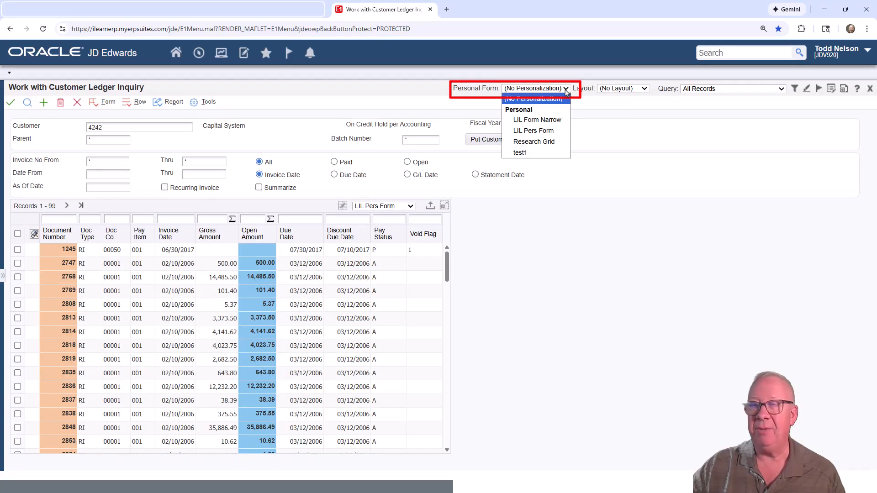
{"action": "left_click", "coordinate": [535, 121]}
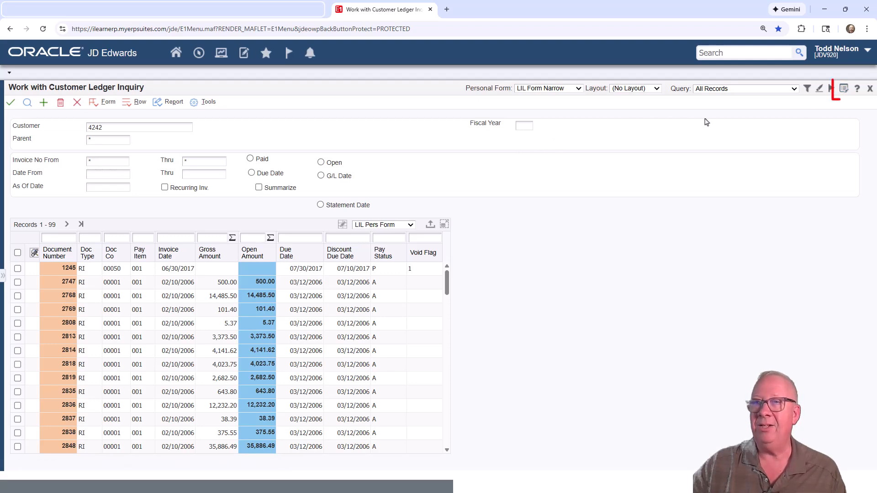
- Hide the Open and G/L Date options in the Personal Forms Manager, then close it discarding the changes
{"action": "left_click", "coordinate": [844, 91]}
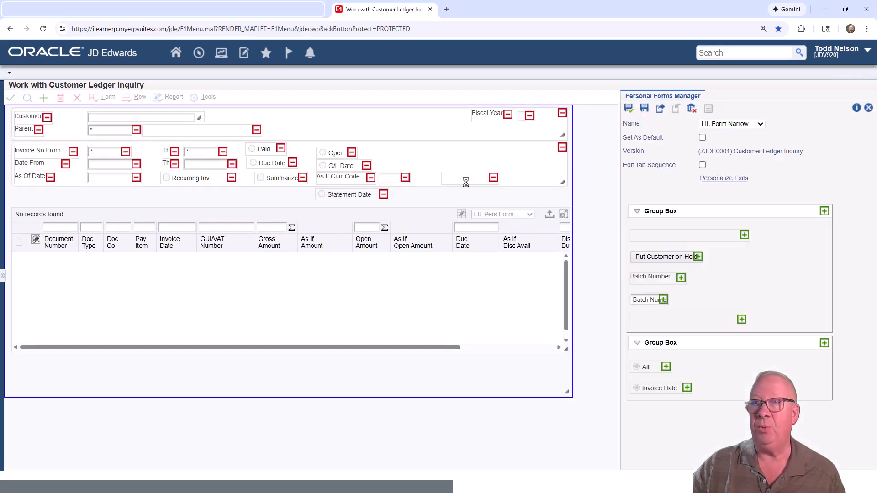
{"action": "left_click", "coordinate": [352, 152]}
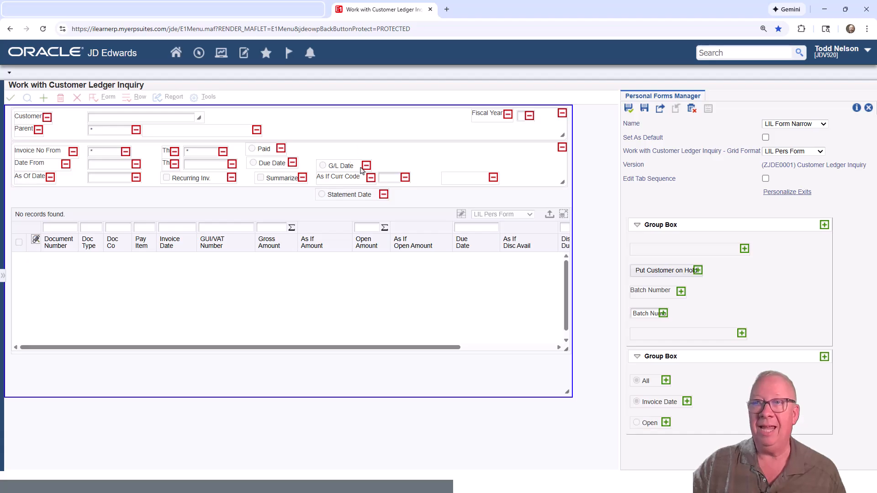
{"action": "left_click", "coordinate": [366, 166]}
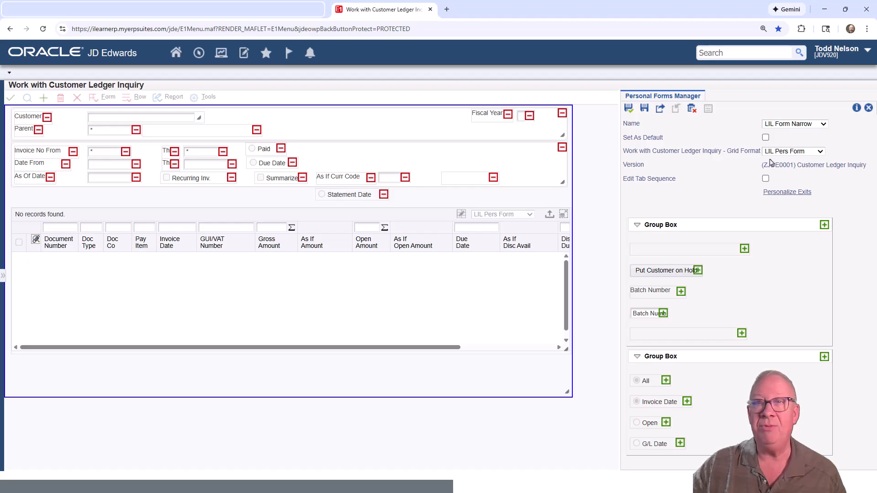
{"action": "left_click", "coordinate": [869, 108]}
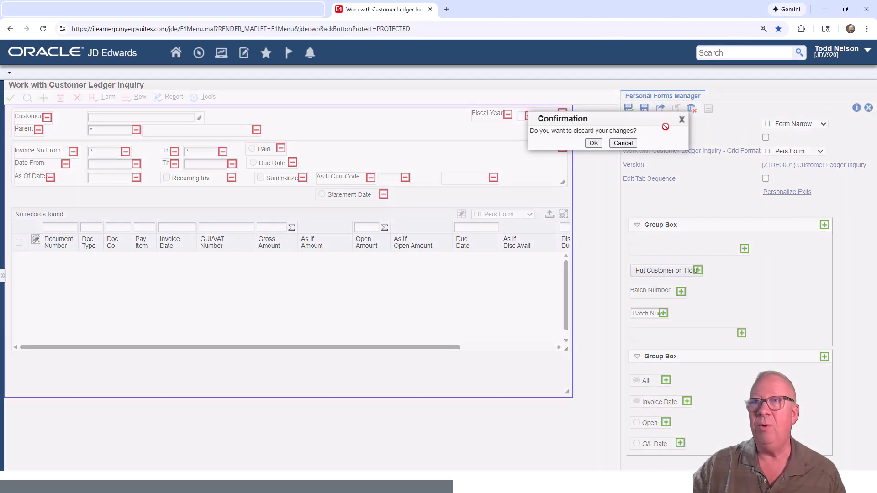
{"action": "left_click", "coordinate": [591, 144]}
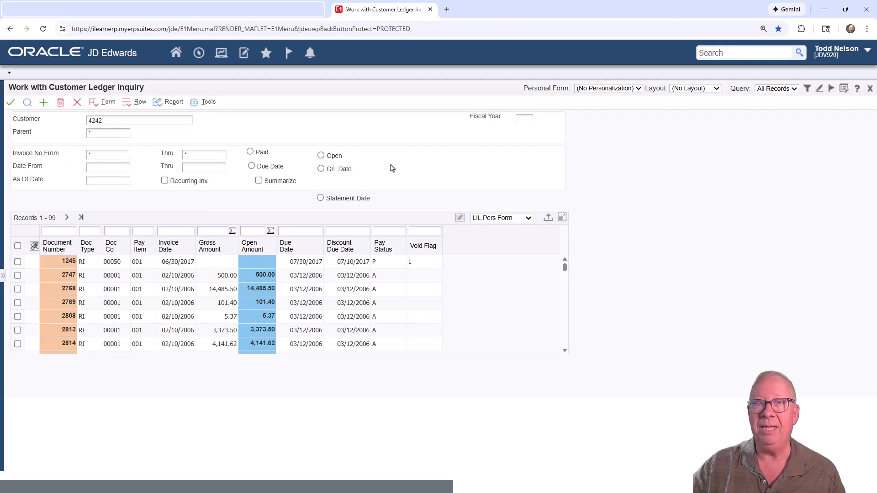
- Switch the ledger grid format to Show All Columns and scroll across the grid's columns
{"action": "left_click", "coordinate": [405, 207]}
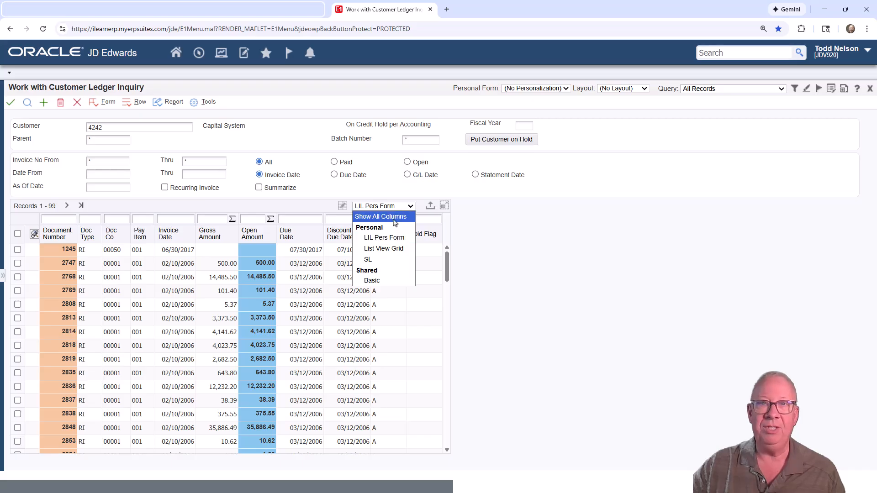
{"action": "left_click", "coordinate": [395, 217]}
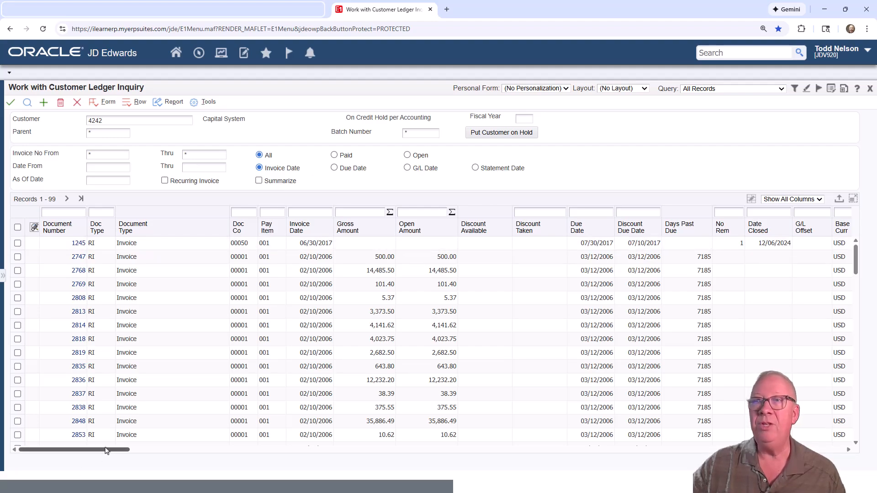
{"action": "left_click_drag", "start_coordinate": [110, 452], "coordinate": [73, 457]}
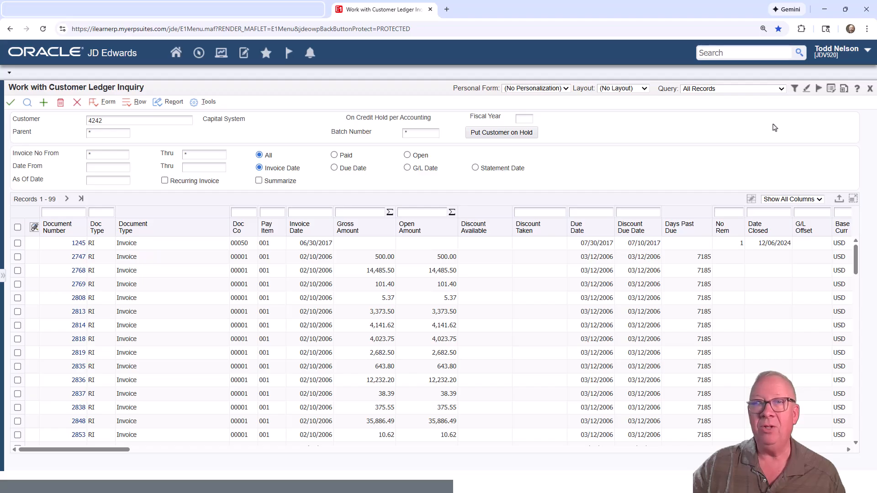
- Open the Form Extension Manager and examine the available business view columns for the form
{"action": "left_click", "coordinate": [844, 90]}
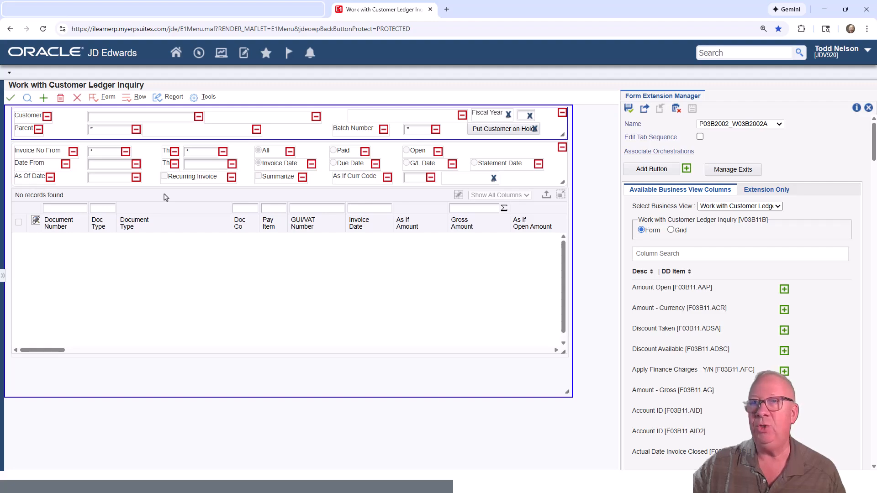
{"action": "right_click", "coordinate": [117, 180]}
{"action": "left_click", "coordinate": [327, 198]}
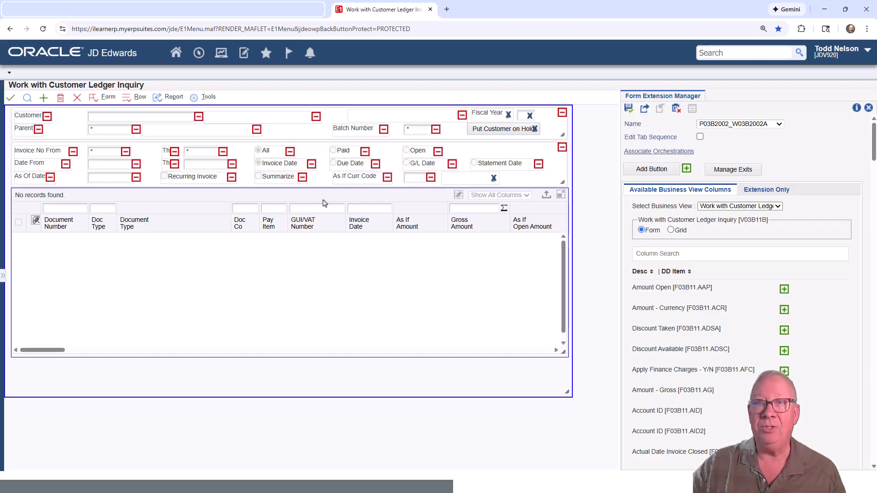
{"action": "left_click", "coordinate": [779, 207]}
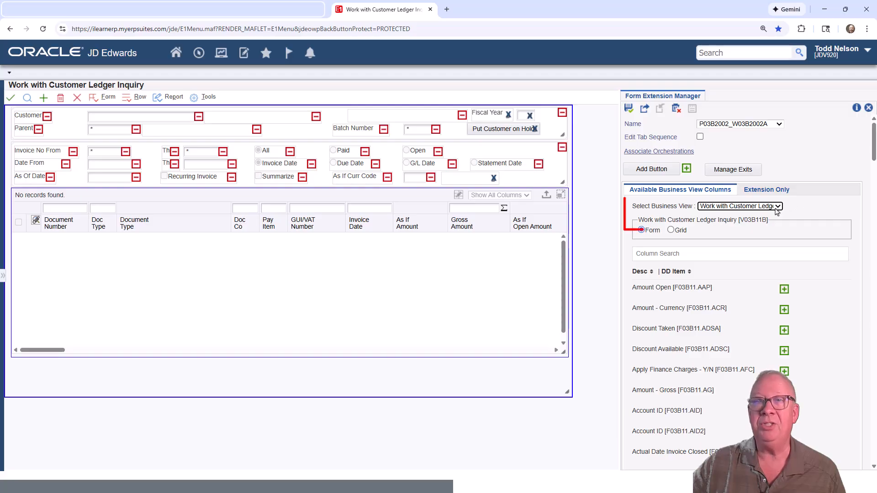
{"action": "left_click", "coordinate": [778, 208]}
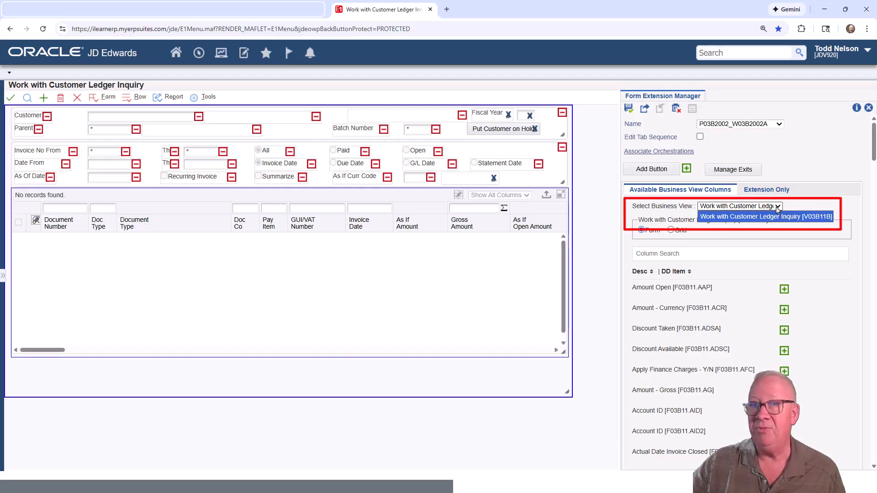
{"action": "left_click", "coordinate": [777, 208]}
{"action": "scroll", "coordinate": [771, 315], "scroll_direction": "down", "scroll_amount": 3}
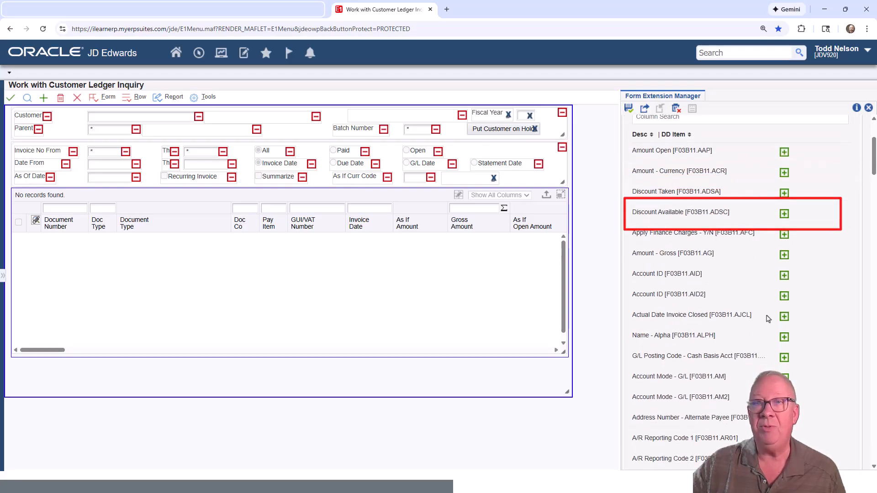
{"action": "scroll", "coordinate": [767, 319], "scroll_direction": "up", "scroll_amount": 3}
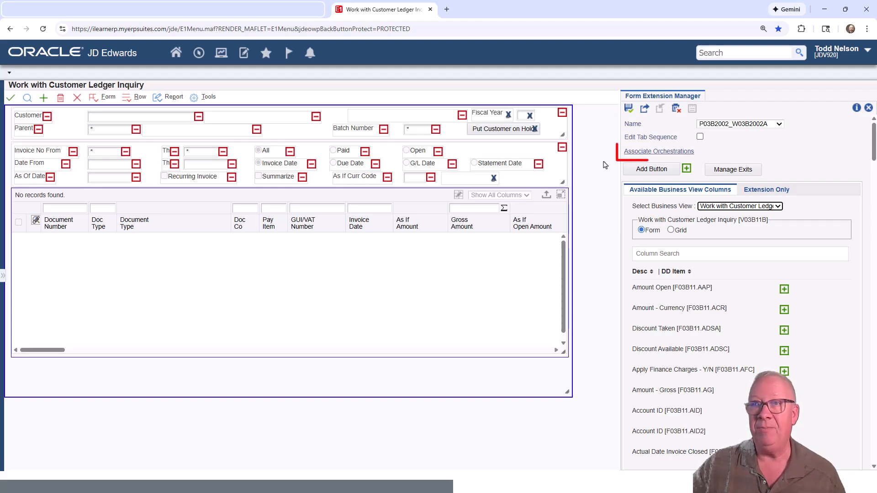
- Review the associated orchestrations, then close the Form Extension Manager discarding changes
{"action": "left_click", "coordinate": [668, 153]}
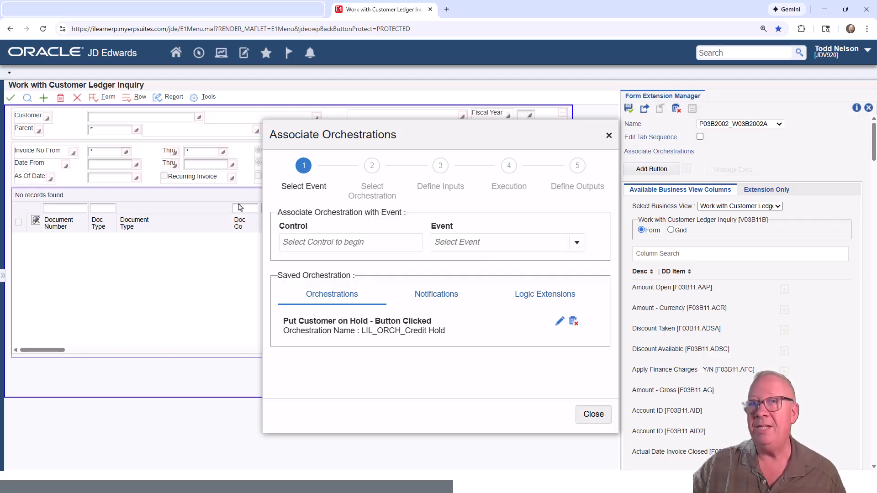
{"action": "left_click", "coordinate": [593, 414]}
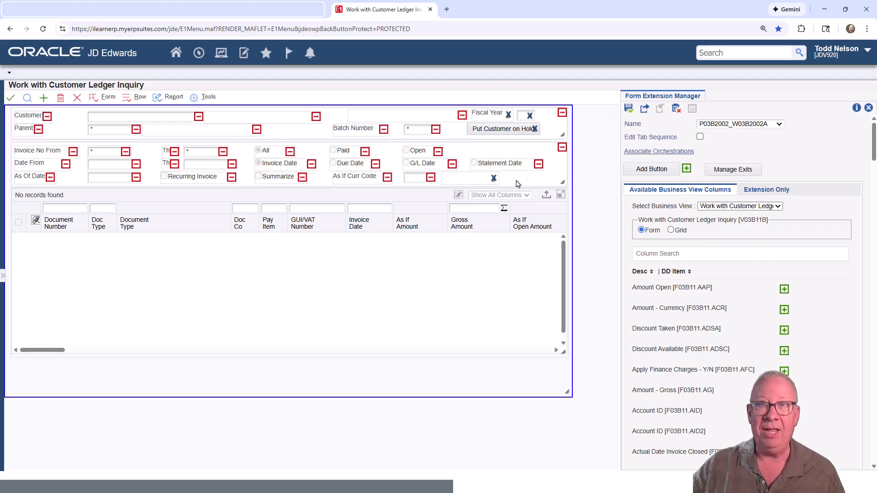
{"action": "left_click", "coordinate": [869, 109]}
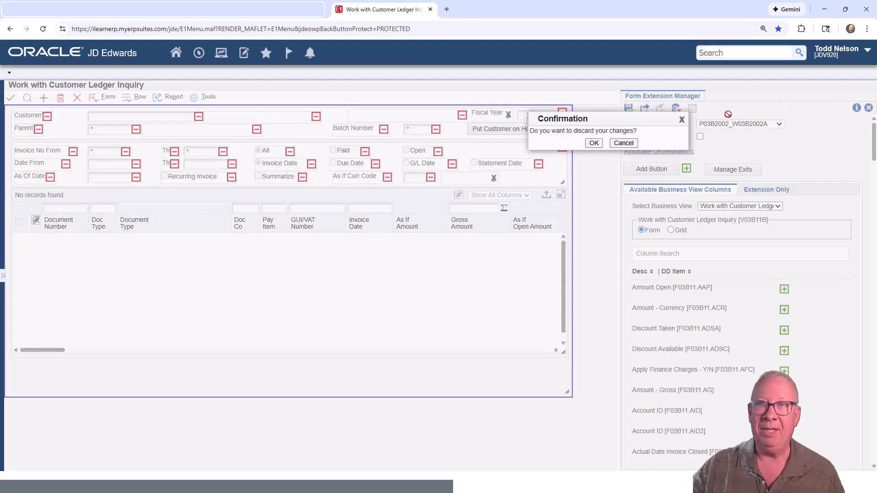
{"action": "left_click", "coordinate": [595, 144]}
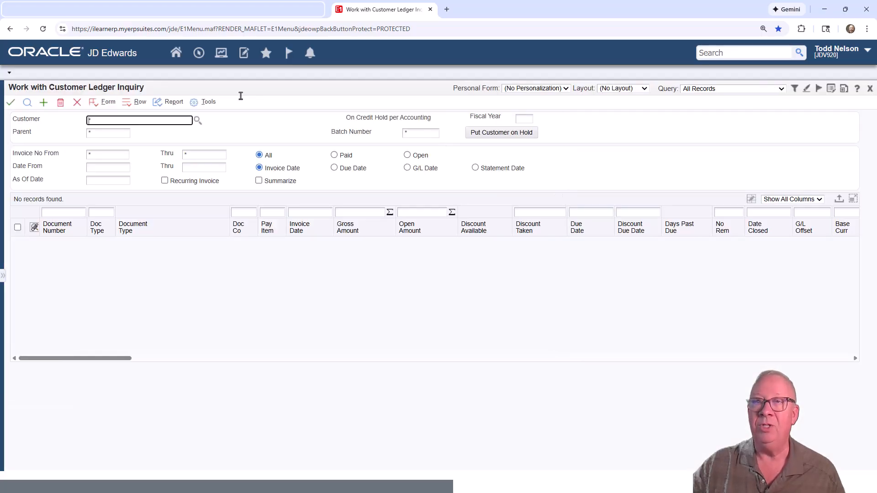
- Open Address Book Revisions and search for addresses with search type V
{"action": "left_click", "coordinate": [221, 53]}
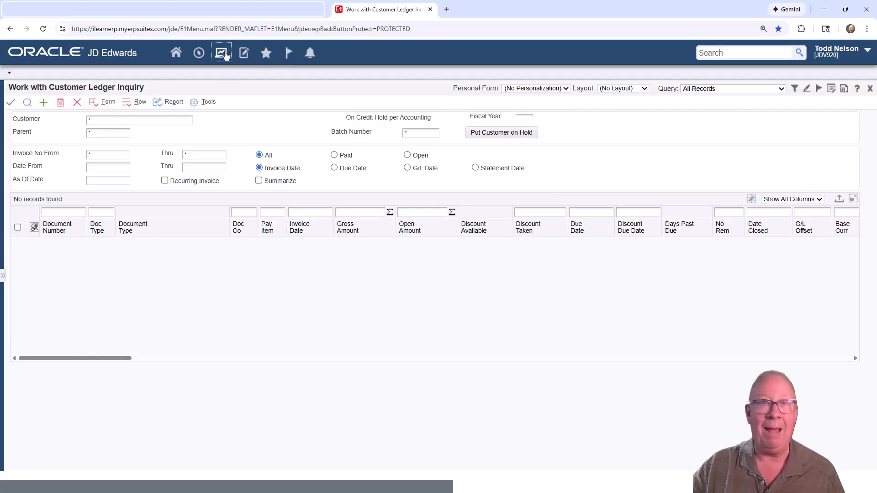
{"action": "left_click", "coordinate": [243, 72]}
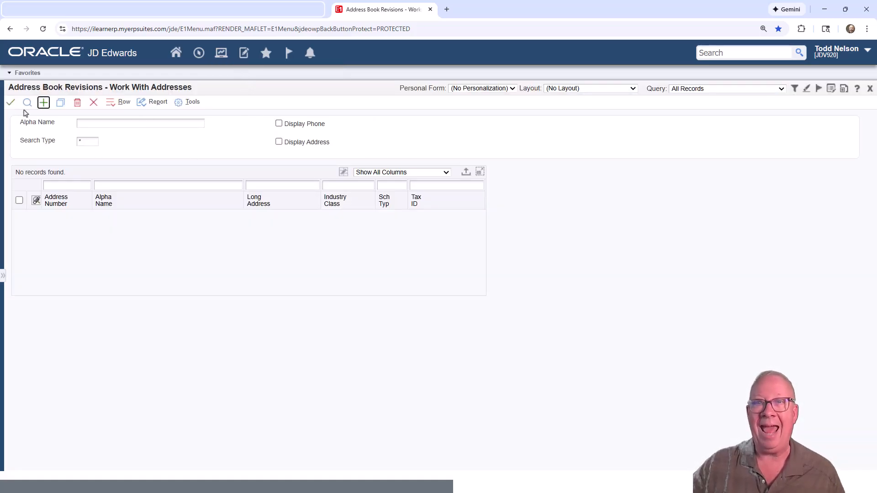
{"action": "left_click", "coordinate": [88, 141]}
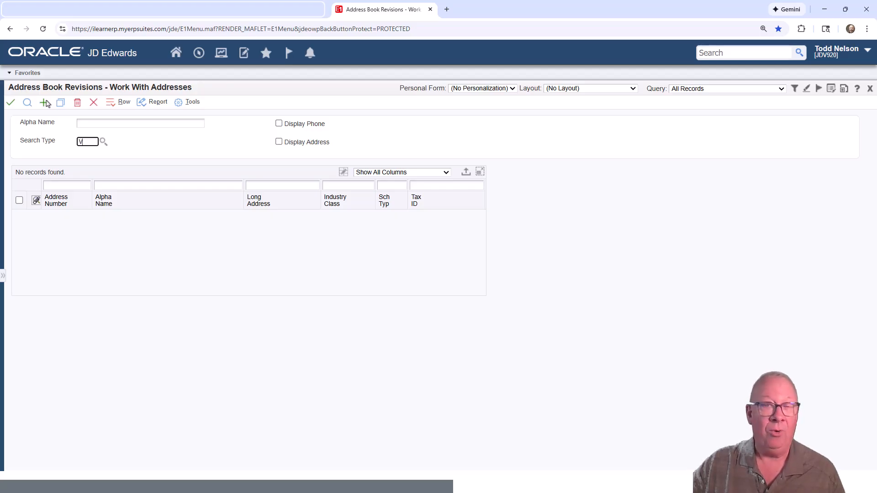
{"action": "type", "text": "V"}
{"action": "left_click", "coordinate": [27, 102]}
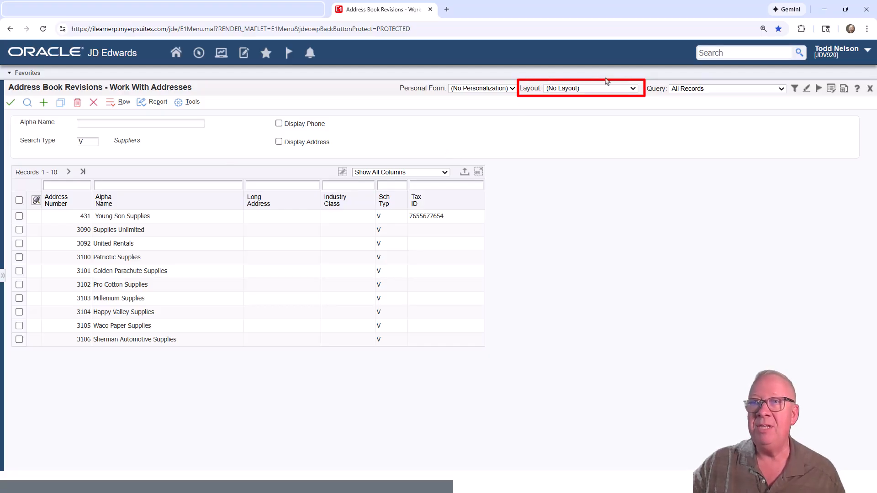
- Apply the AB w Cust Inq and Phones layout to Address Book Revisions
{"action": "left_click", "coordinate": [633, 89]}
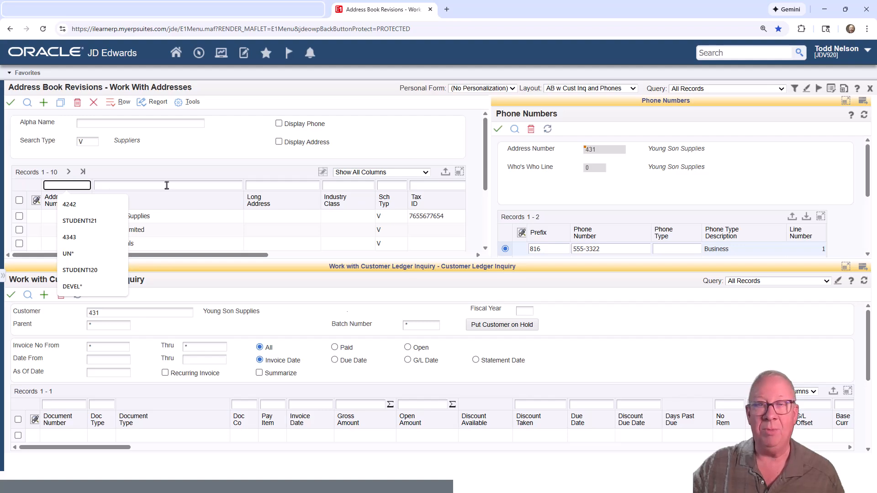
{"action": "left_click", "coordinate": [200, 147]}
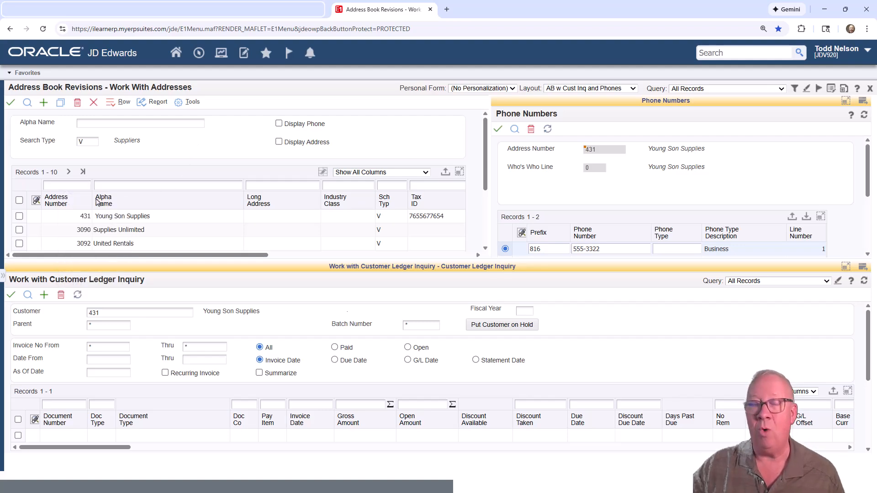
- Filter the address list by address number 4343
{"action": "left_click", "coordinate": [81, 186]}
{"action": "type", "text": "43"}
{"action": "left_click", "coordinate": [69, 204]}
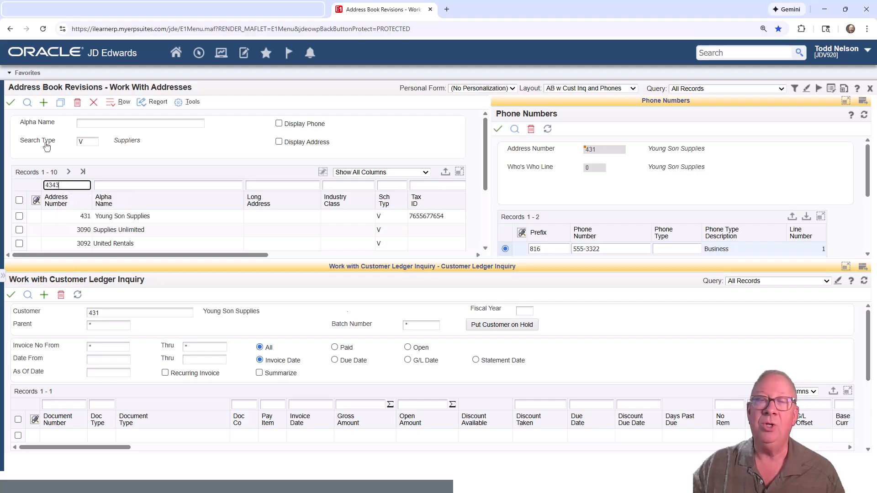
{"action": "key", "text": "Return"}
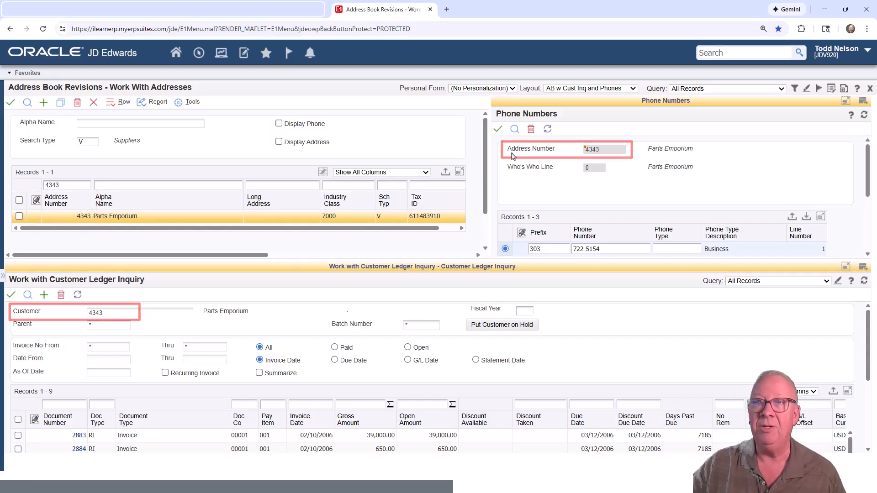
{"action": "left_click", "coordinate": [632, 89]}
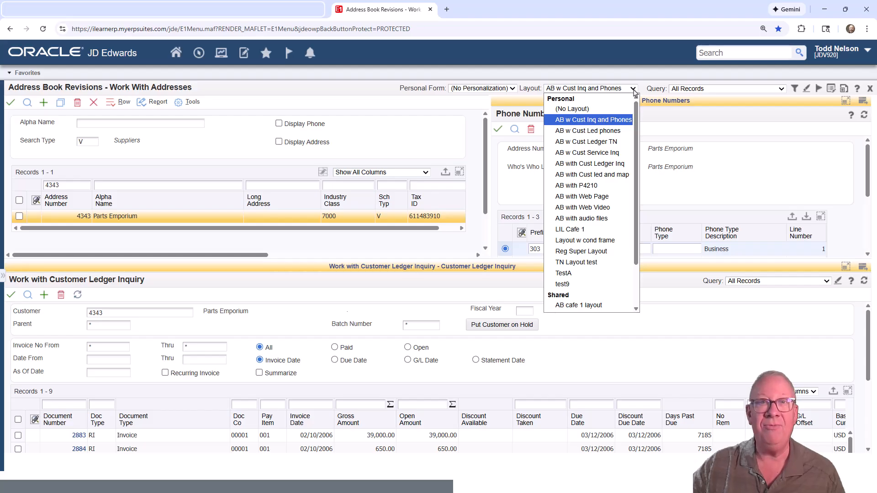
{"action": "left_click", "coordinate": [473, 146]}
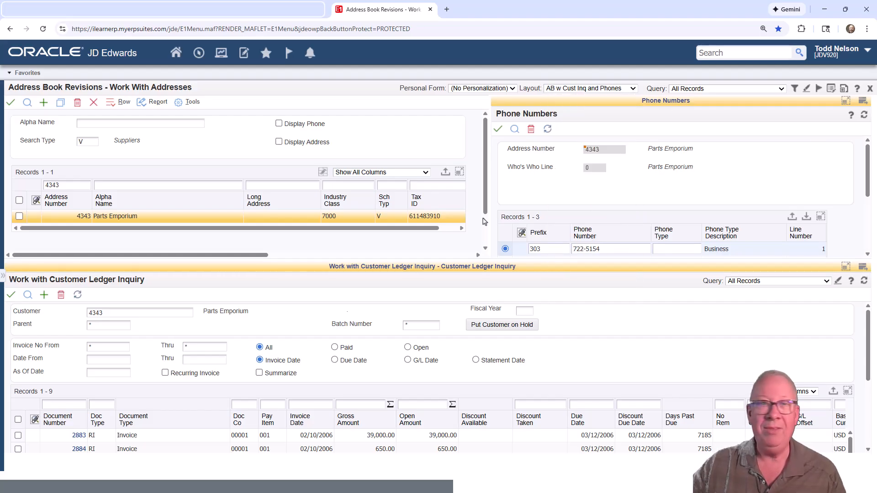